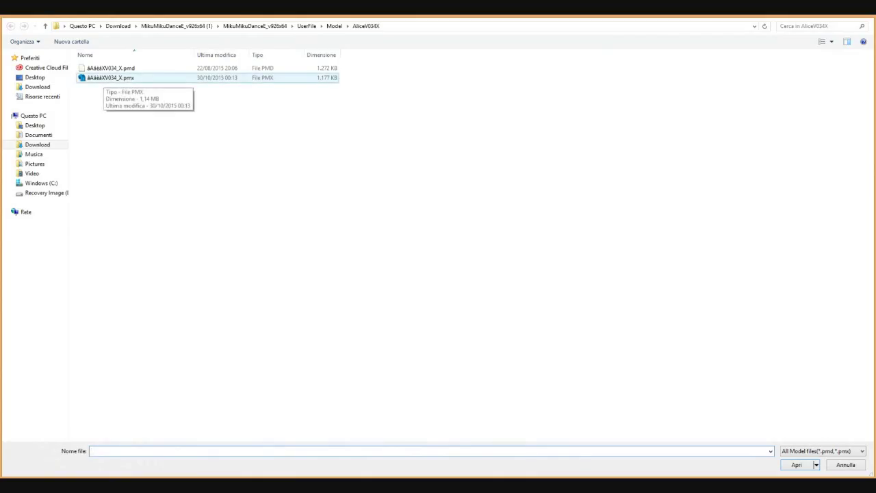
# Load the Alice .pmx model from the AliceV034X folder
pyautogui.click(106, 77)
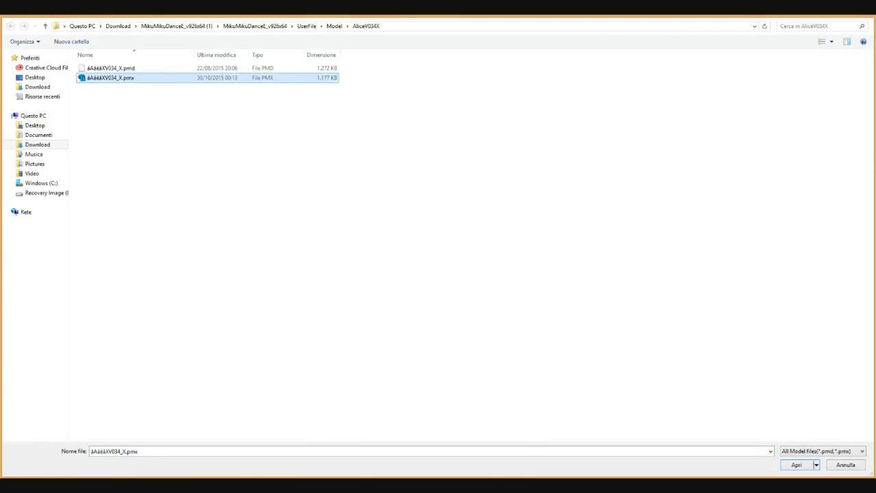
pyautogui.doubleClick(124, 77)
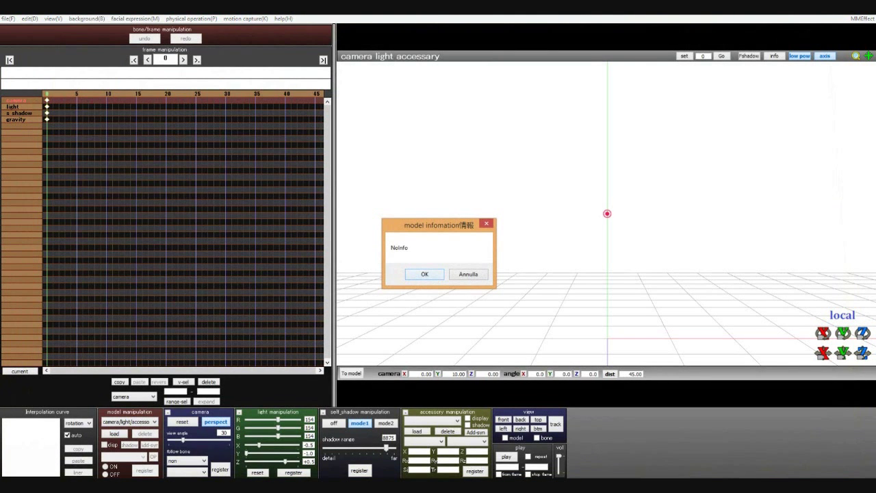
# Dismiss the 'model infomation' NoInfo notice so Alice appears in the viewport
pyautogui.press('Return')
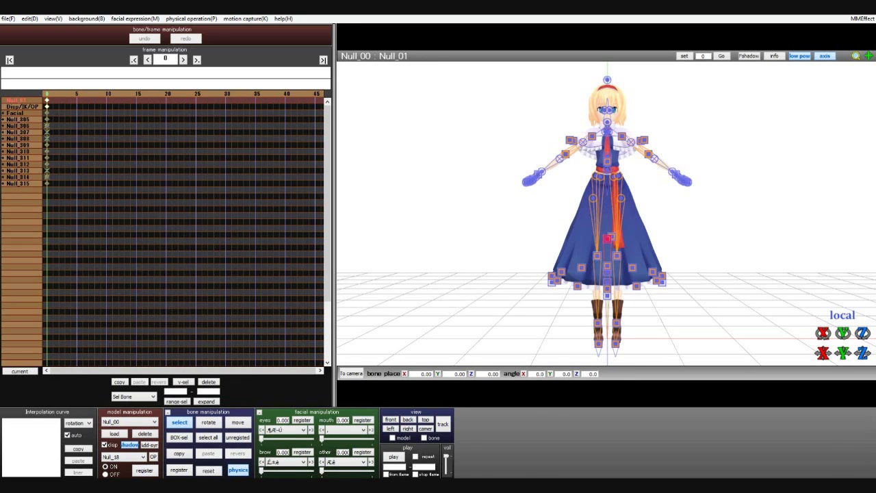
# Rotate both shoulder bones down so Alice's arms hang, then select all bones
pyautogui.click(592, 137)
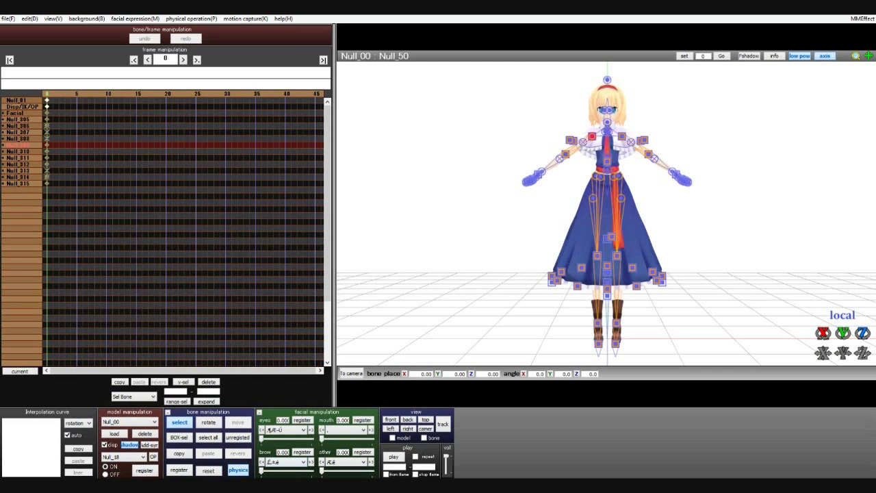
pyautogui.moveTo(862, 332); pyautogui.dragTo(848, 333)
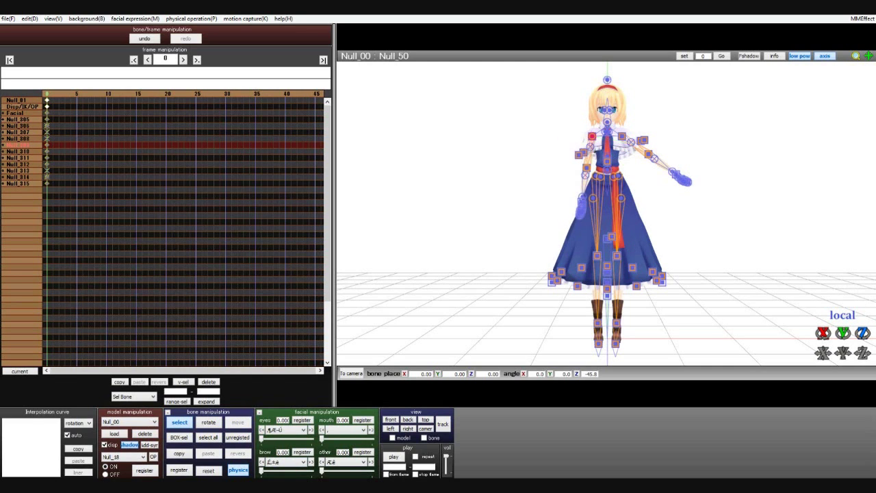
pyautogui.click(622, 136)
pyautogui.moveTo(862, 333); pyautogui.dragTo(866, 333)
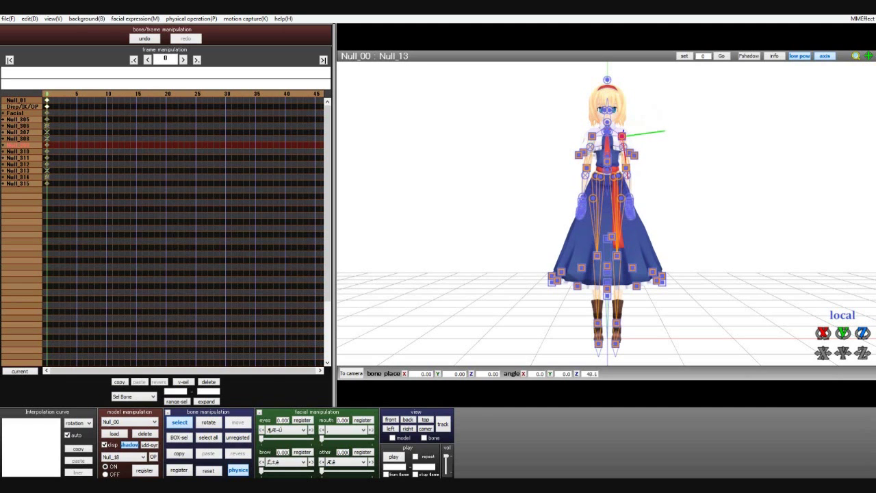
pyautogui.hotkey('ctrl', 'a')
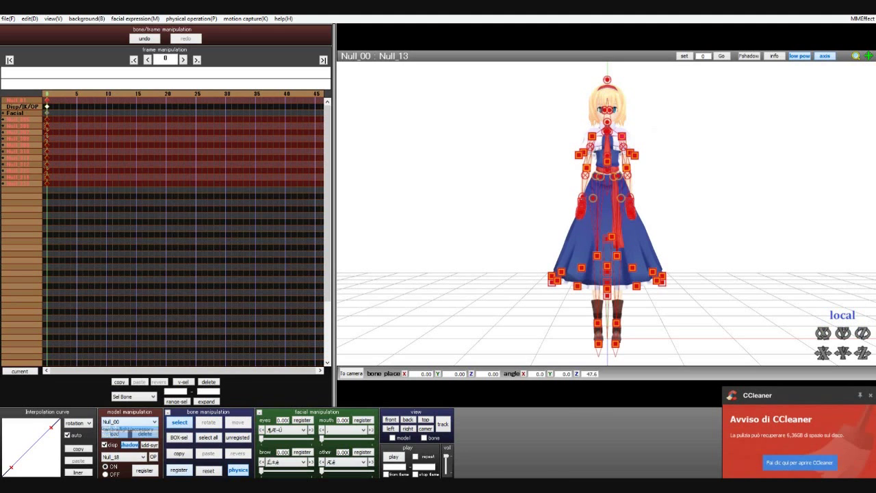
pyautogui.press('Up')
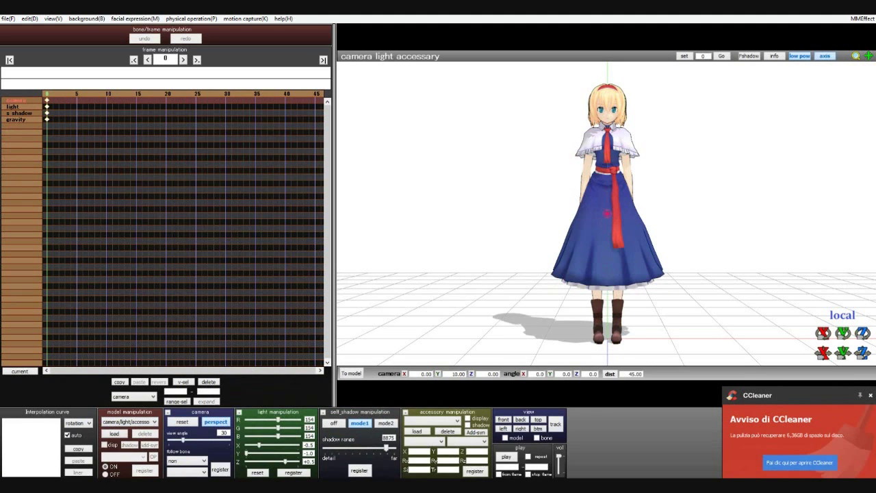
# Zoom and raise the camera onto Alice's face, then switch back to editing Alice
pyautogui.moveTo(861, 353); pyautogui.dragTo(861, 349)
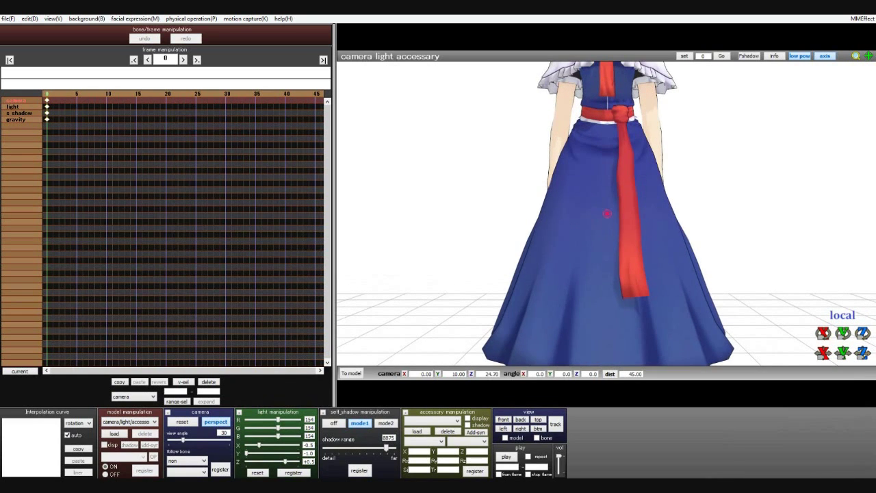
pyautogui.moveTo(842, 352); pyautogui.dragTo(860, 349)
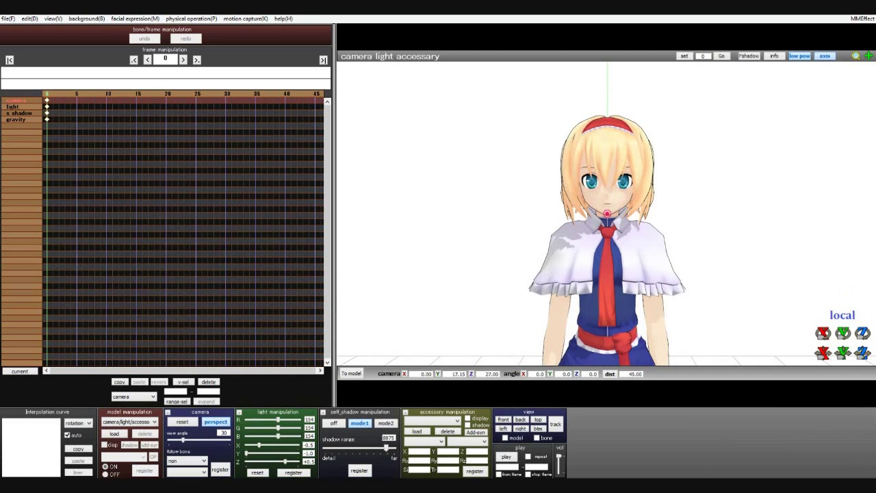
pyautogui.click(129, 422)
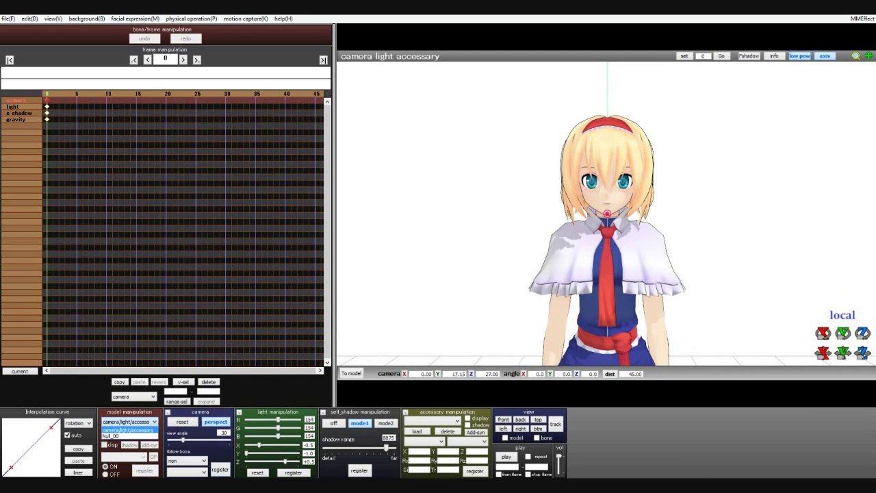
pyautogui.click(111, 435)
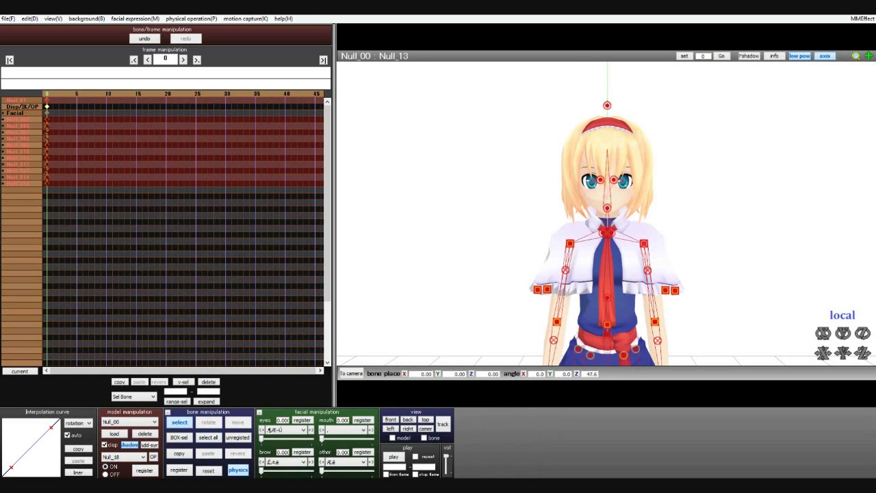
pyautogui.click(284, 430)
# Try several eye expression morphs, previewing how each closes Alice's eyes
pyautogui.click(284, 429)
pyautogui.click(281, 382)
pyautogui.moveTo(261, 436)
pyautogui.mouseDown()
pyautogui.moveTo(306, 437)
pyautogui.moveTo(261, 437)
pyautogui.mouseUp()
pyautogui.press('Down')
pyautogui.press('Down')
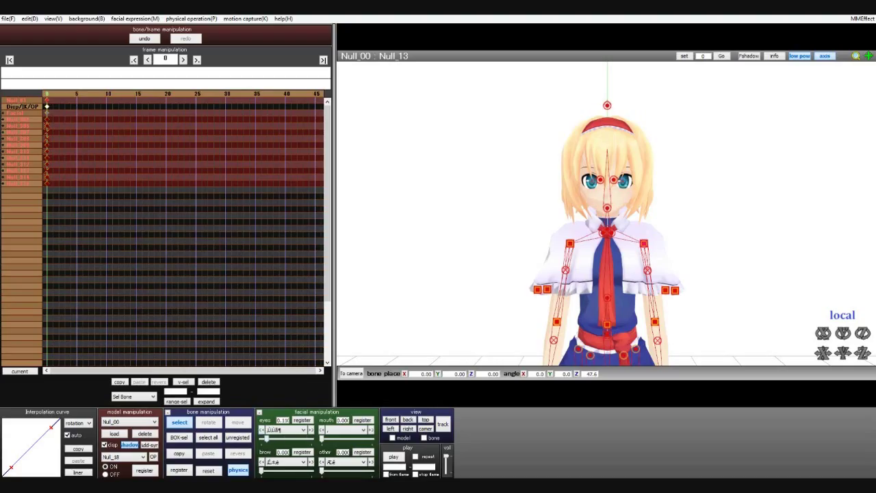
pyautogui.press('Down')
pyautogui.moveTo(262, 436)
pyautogui.mouseDown()
pyautogui.moveTo(305, 437)
pyautogui.moveTo(262, 436)
pyautogui.mouseUp()
# At frame 5, set the eyes morph to 1.000 and register the keyframe
pyautogui.press('Right')
pyautogui.press('Right')
pyautogui.press('Right')
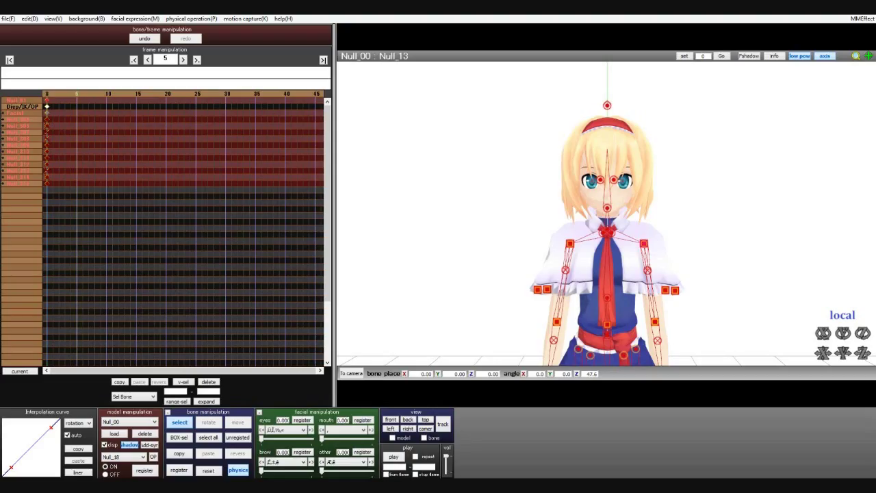
pyautogui.moveTo(261, 438); pyautogui.dragTo(312, 438)
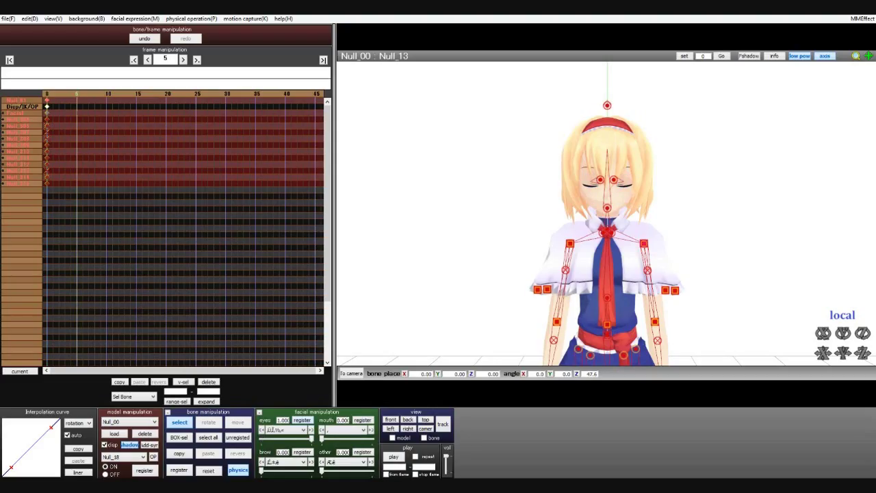
pyautogui.click(302, 419)
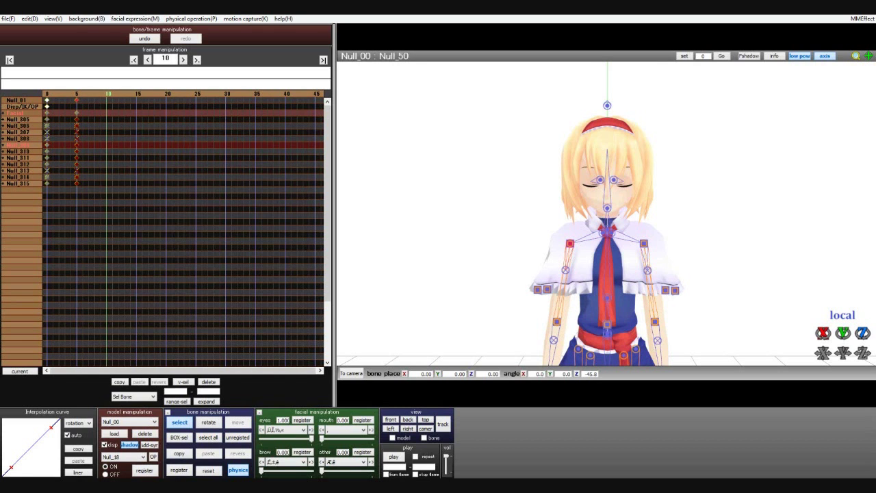
# At frame 10, rotate both shoulders so the arms hug Alice's body, then select all bones
pyautogui.moveTo(862, 332); pyautogui.dragTo(841, 336)
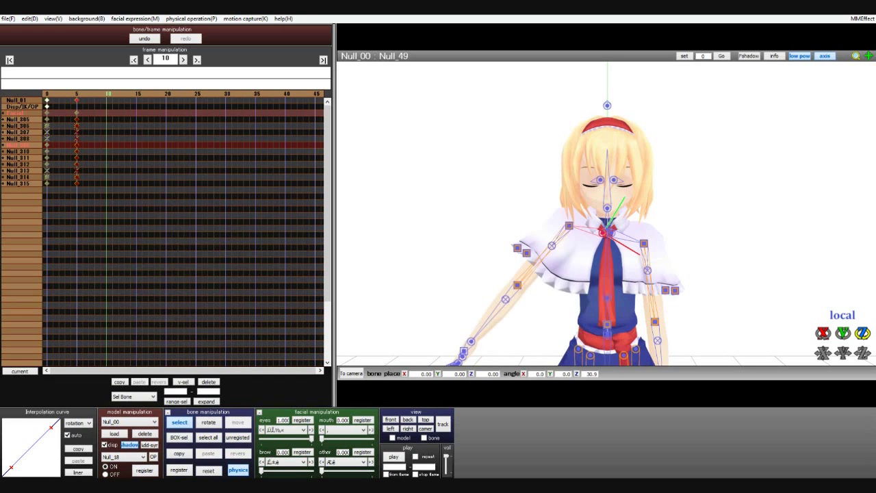
pyautogui.moveTo(863, 333); pyautogui.dragTo(873, 333)
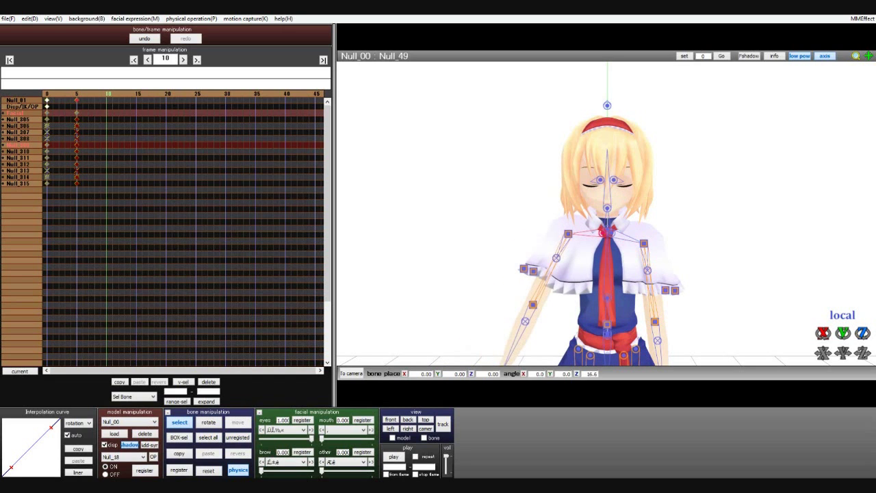
pyautogui.moveTo(862, 332); pyautogui.dragTo(873, 333)
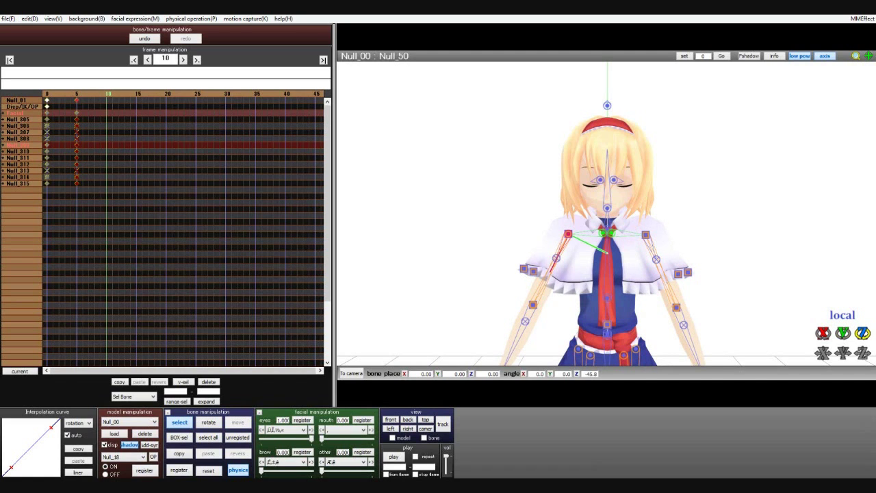
pyautogui.moveTo(862, 332); pyautogui.dragTo(873, 333)
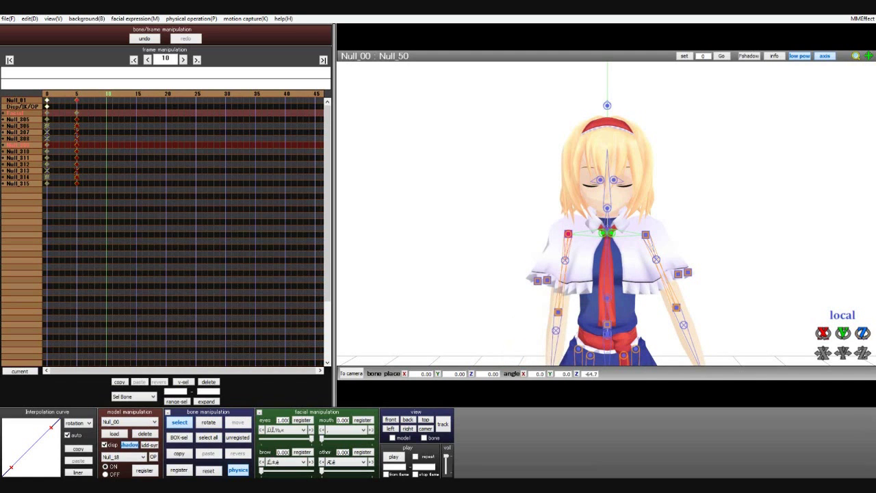
pyautogui.click(645, 235)
pyautogui.moveTo(863, 333); pyautogui.dragTo(870, 333)
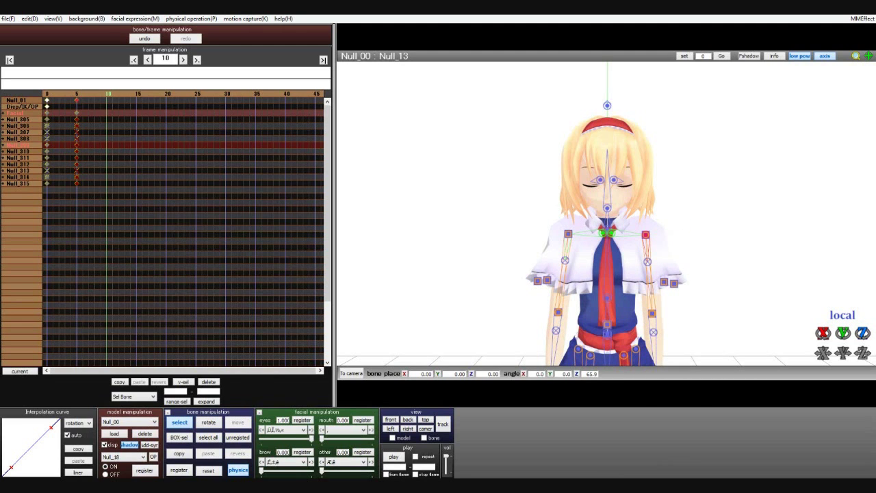
pyautogui.hotkey('ctrl', 'a')
# Register the frame-10 pose and shift those keyframes to frame 15
pyautogui.press('Return')
pyautogui.moveTo(181, 301); pyautogui.dragTo(102, 98)
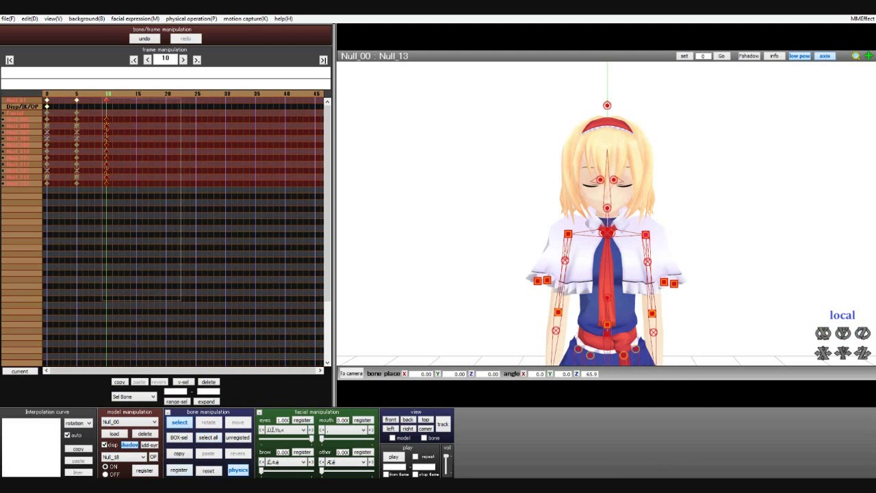
pyautogui.moveTo(107, 138); pyautogui.dragTo(141, 137)
pyautogui.press('Right')
pyautogui.press('Right')
pyautogui.press('Right')
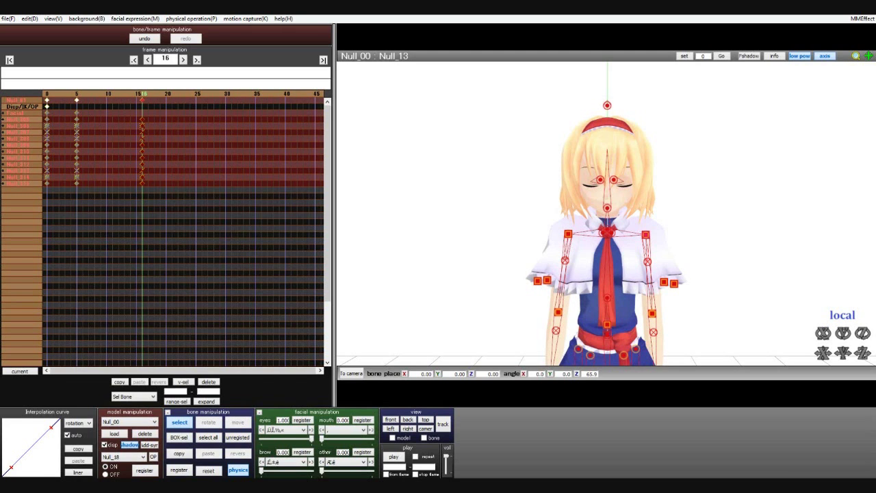
pyautogui.press('Escape')
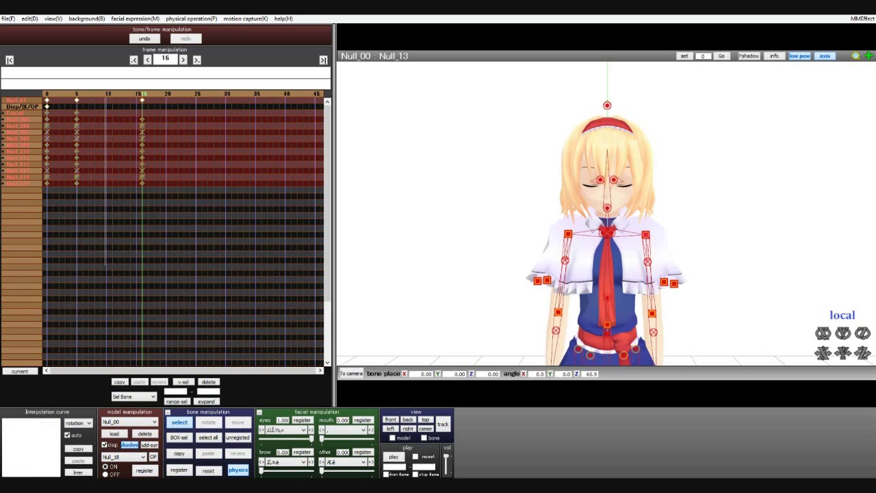
# Copy the frame-5 keyframes and paste them at frame 23
pyautogui.click(76, 100)
pyautogui.click(119, 382)
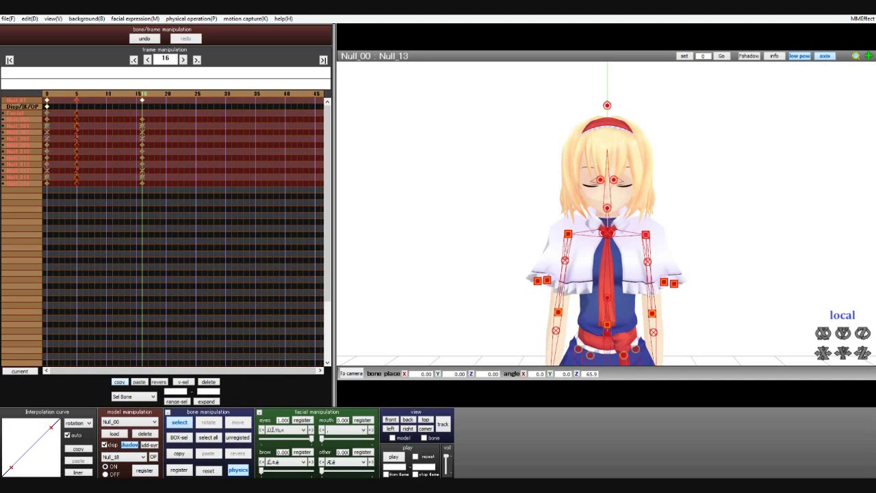
pyautogui.click(184, 93)
pyautogui.hotkey('ctrl', 'v')
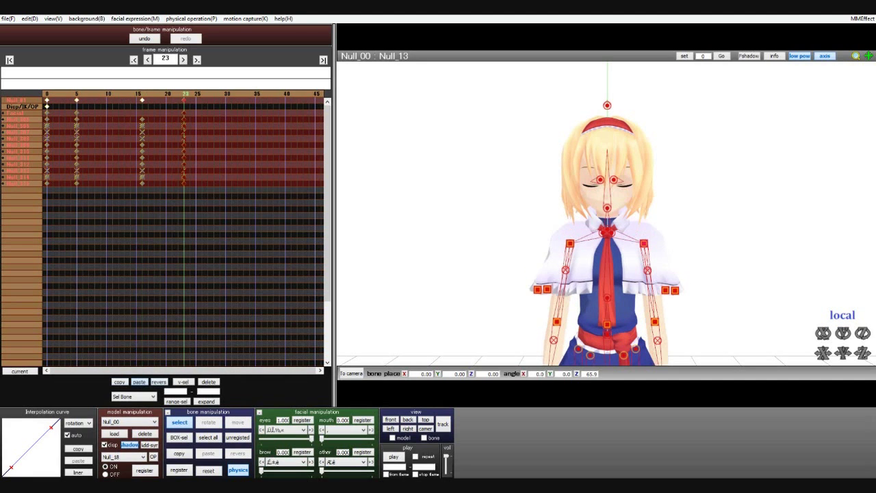
# Open Alice's mouth slightly with the mouth slider at frame 16
pyautogui.click(77, 93)
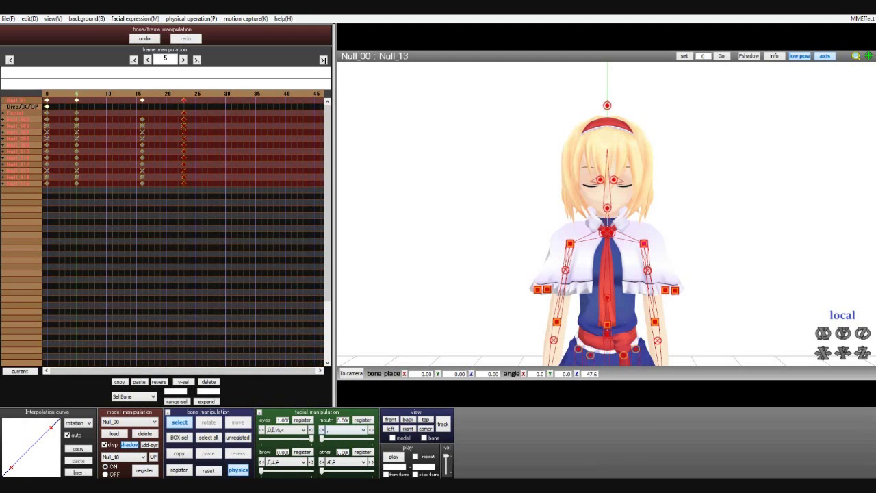
pyautogui.click(77, 112)
pyautogui.click(141, 93)
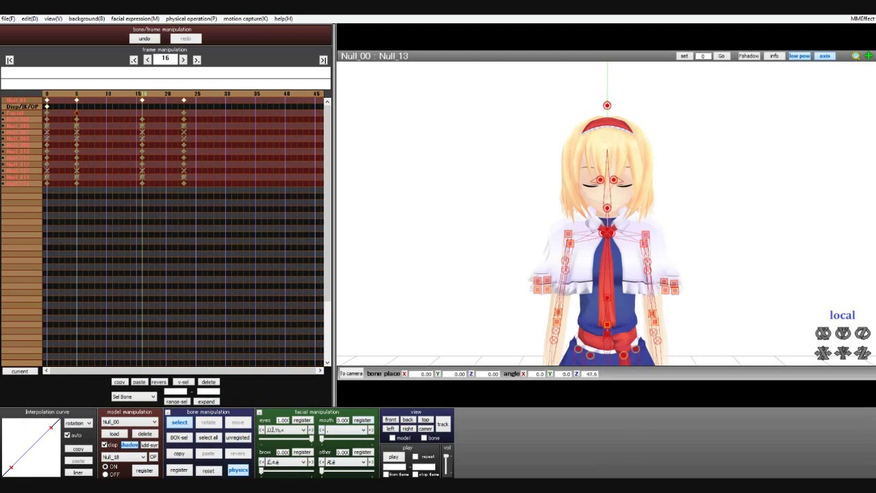
pyautogui.moveTo(322, 438); pyautogui.dragTo(337, 438)
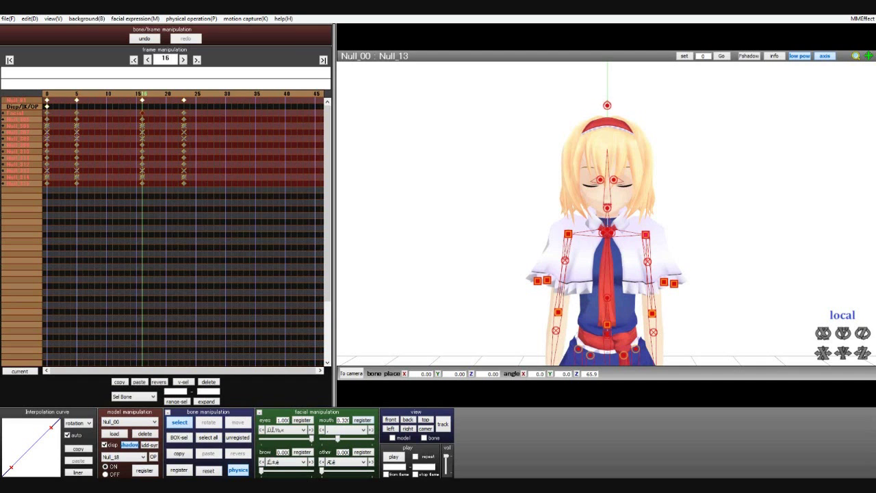
# Set the mouth slider back to 0.000 at frame 30, then rewind to frame 0
pyautogui.click(184, 93)
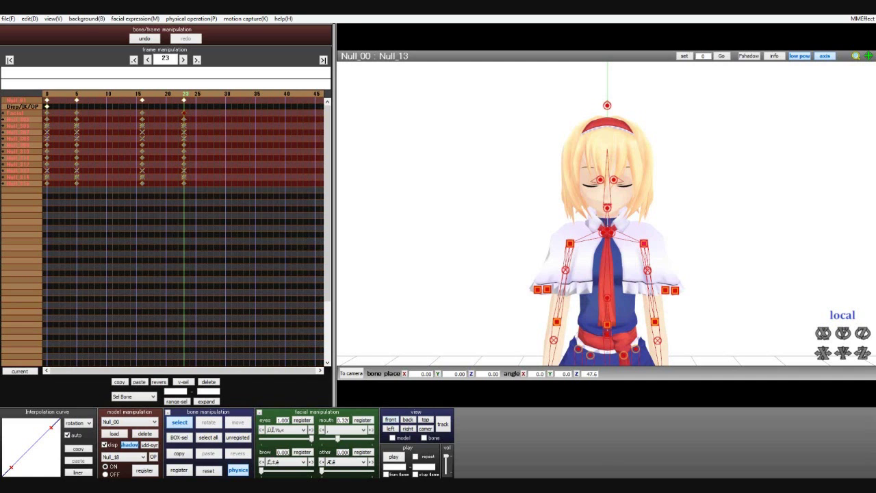
pyautogui.press('Right')
pyautogui.press('Right')
pyautogui.press('Right')
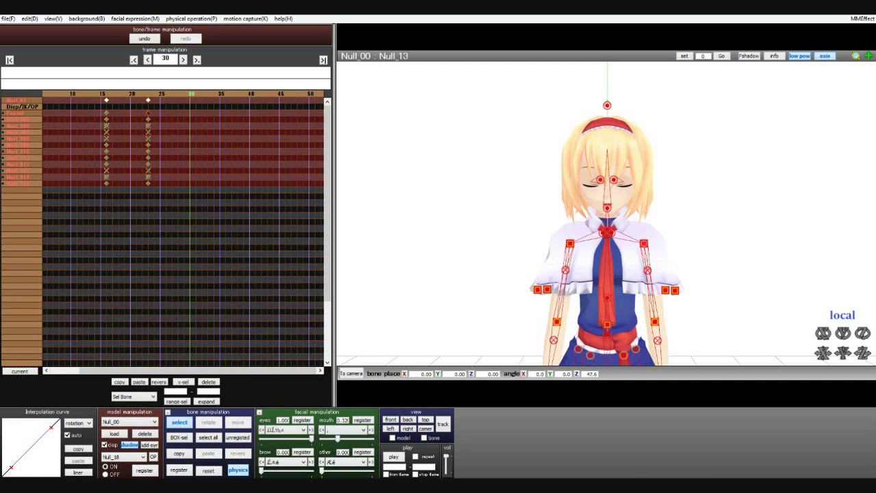
pyautogui.moveTo(337, 438); pyautogui.dragTo(322, 439)
pyautogui.press('Home')
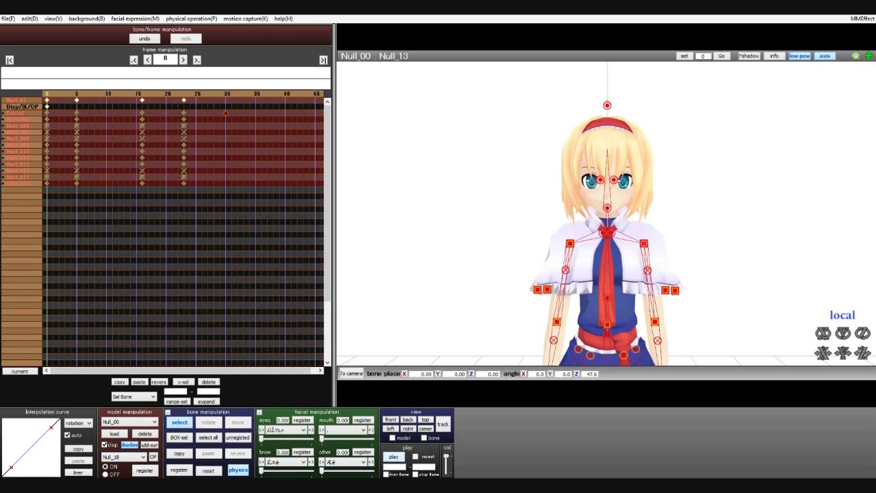
# Shift the frame 16 and 23 keyframes later to about frames 26 and 33, then play
pyautogui.press('space')
pyautogui.moveTo(284, 228); pyautogui.dragTo(88, 97)
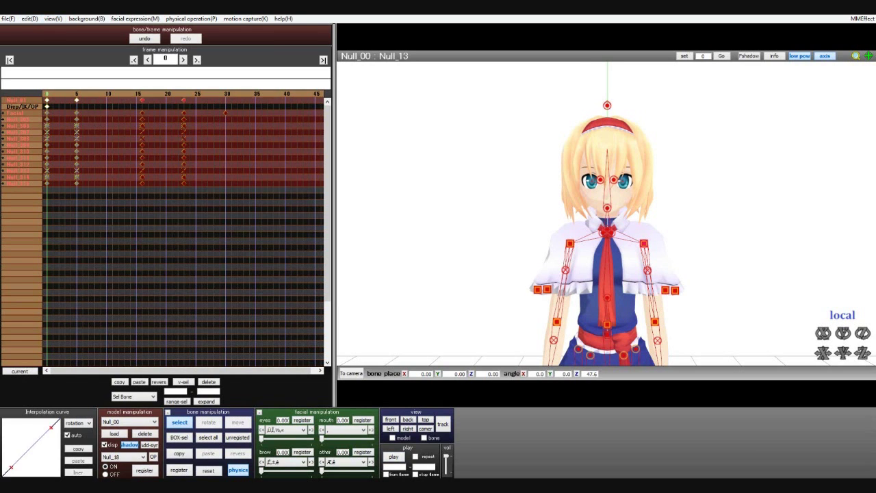
pyautogui.moveTo(183, 137); pyautogui.dragTo(243, 136)
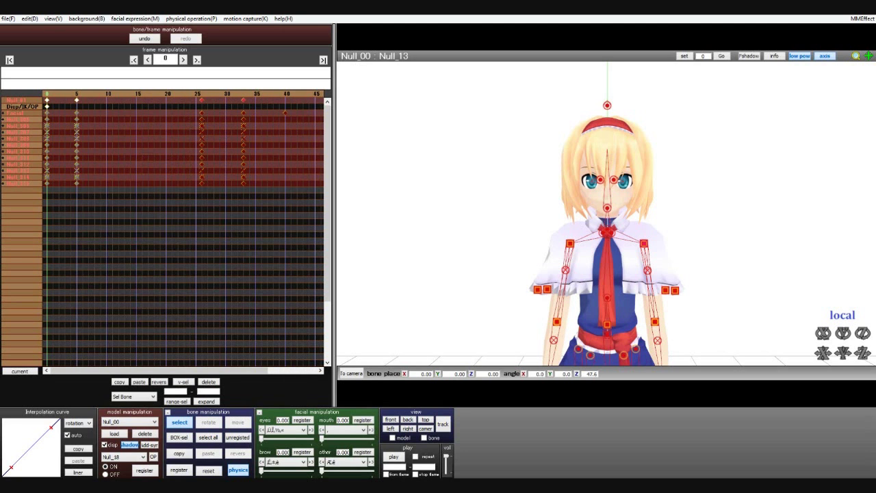
pyautogui.press('p')
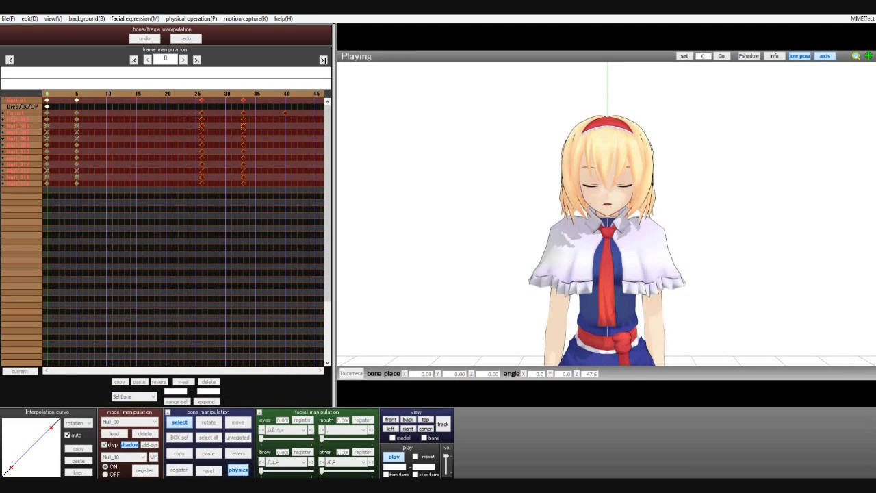
# Move the frame 33 and 40 keyframes later and replay from the first frame
pyautogui.click(305, 202)
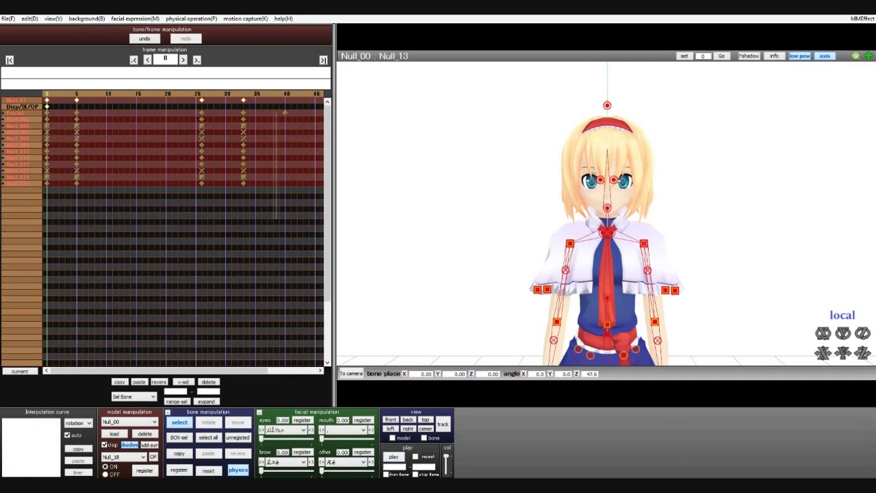
pyautogui.moveTo(305, 203); pyautogui.dragTo(220, 97)
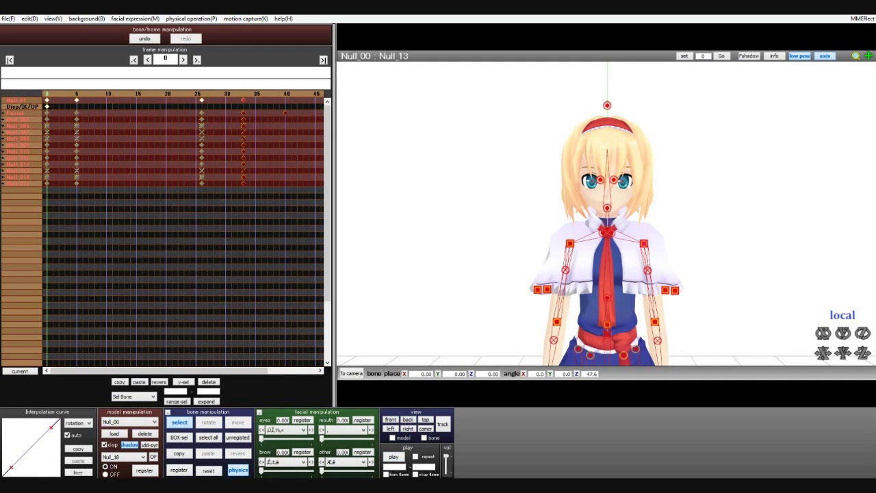
pyautogui.hscroll(3, 184, 205)
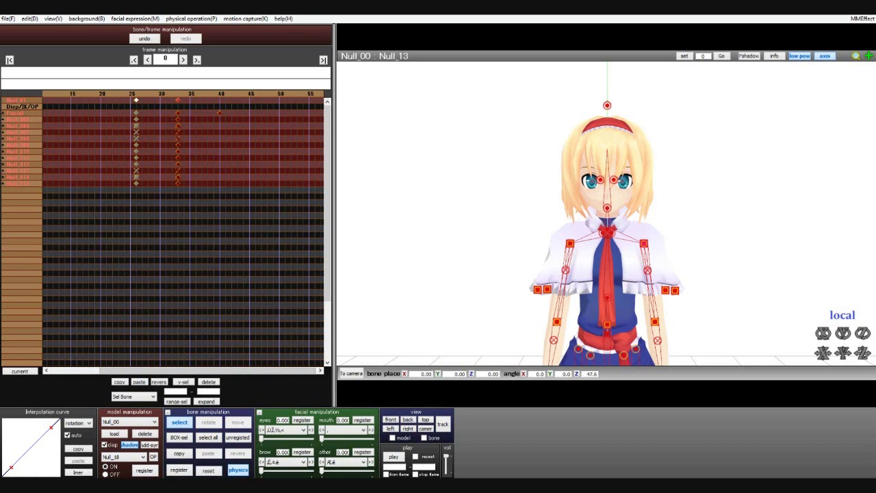
pyautogui.moveTo(178, 120); pyautogui.dragTo(248, 119)
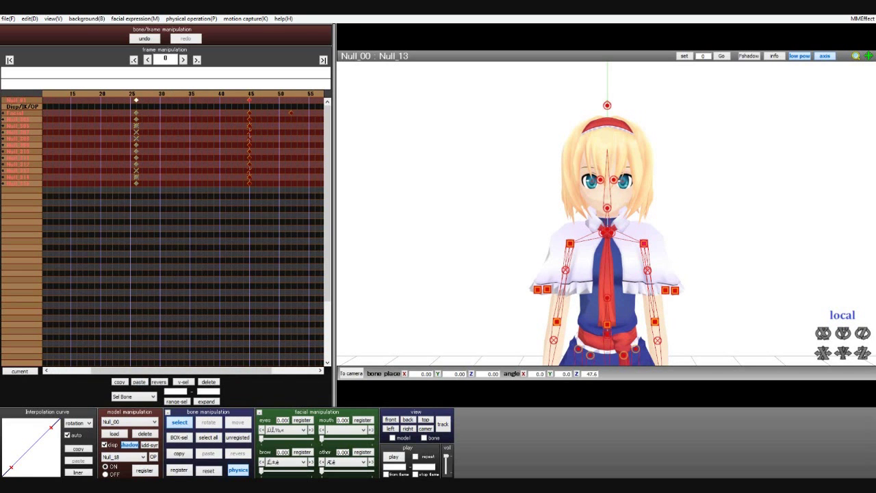
pyautogui.click(9, 59)
pyautogui.press('p')
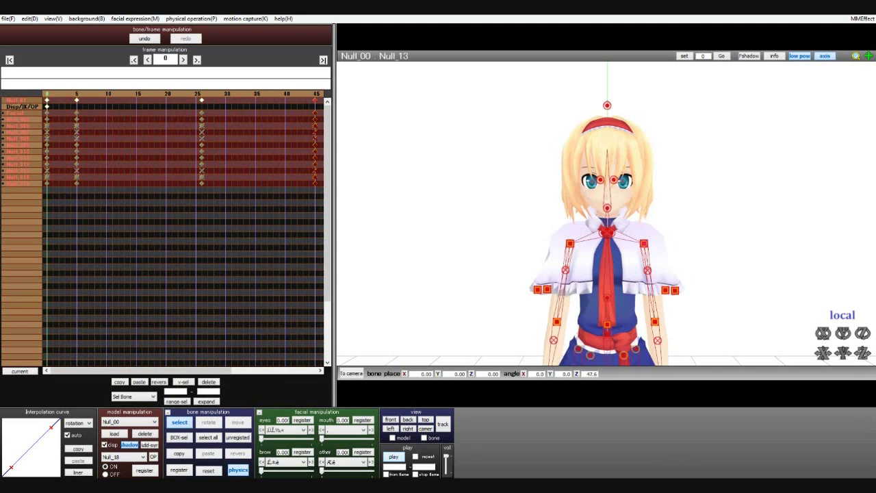
# Move the frame-45 keys to about frame 56, paste the frame-25 pose at frame 42, and play
pyautogui.moveTo(140, 370); pyautogui.dragTo(186, 371)
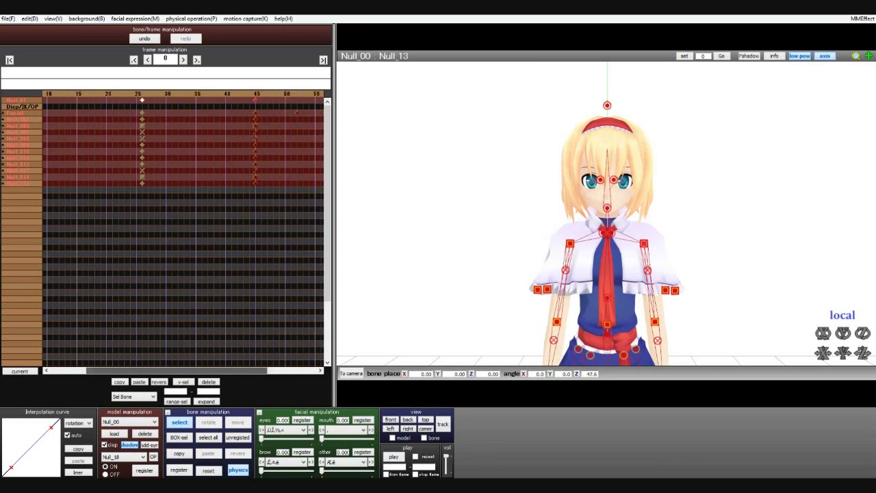
pyautogui.moveTo(307, 250); pyautogui.dragTo(239, 98)
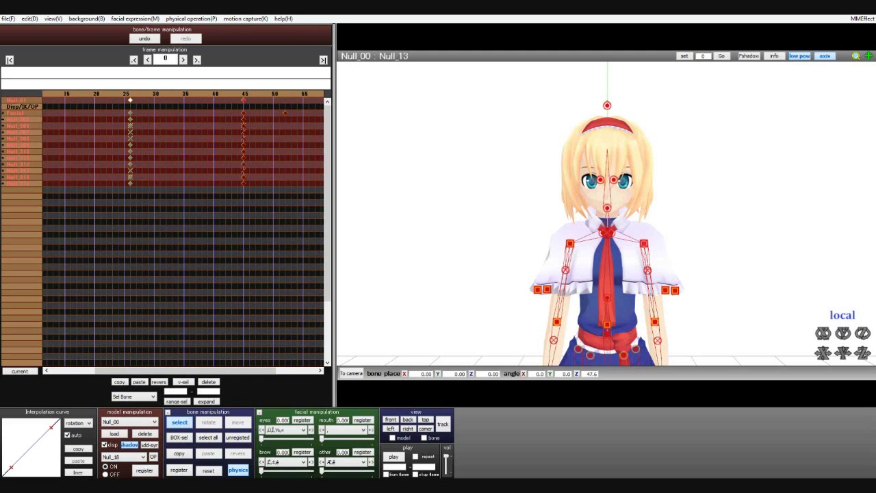
pyautogui.moveTo(243, 157); pyautogui.dragTo(315, 158)
pyautogui.moveTo(191, 211); pyautogui.dragTo(113, 98)
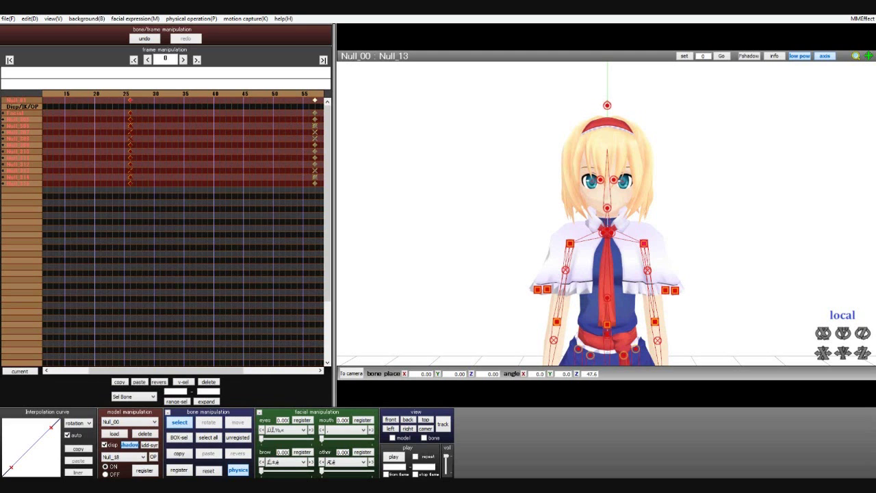
pyautogui.click(120, 381)
pyautogui.press('space')
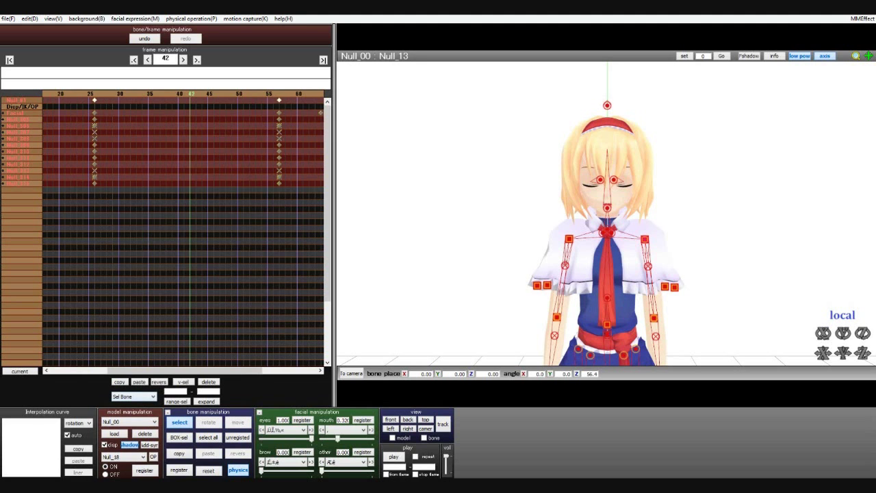
pyautogui.hotkey('ctrl', 'v')
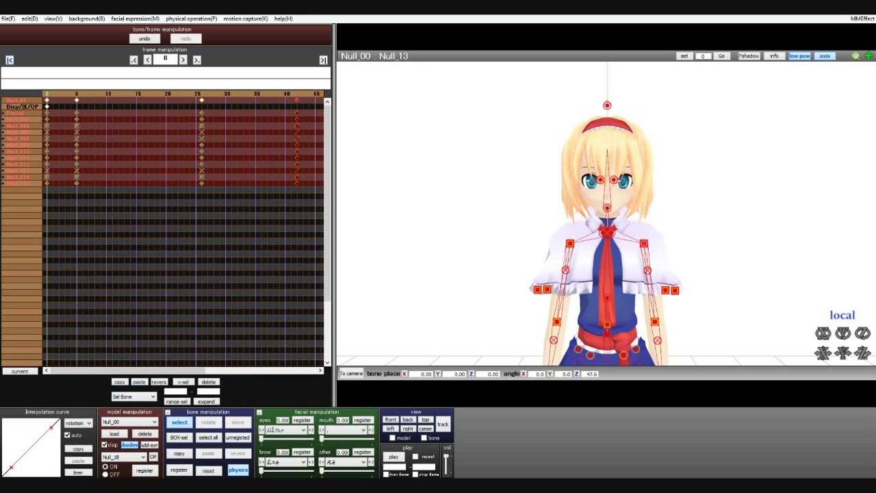
pyautogui.press('space')
# Set the model's edge line thickness to 0
pyautogui.hotkey('alt', 'v')
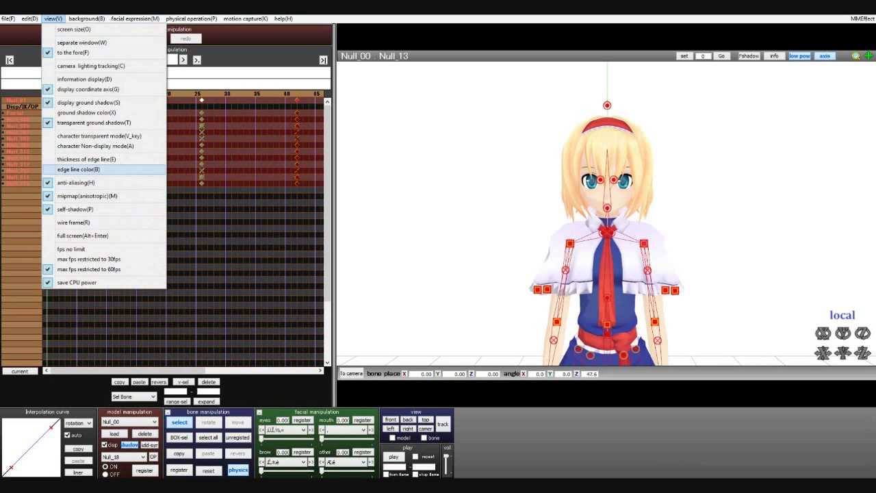
pyautogui.press('Return')
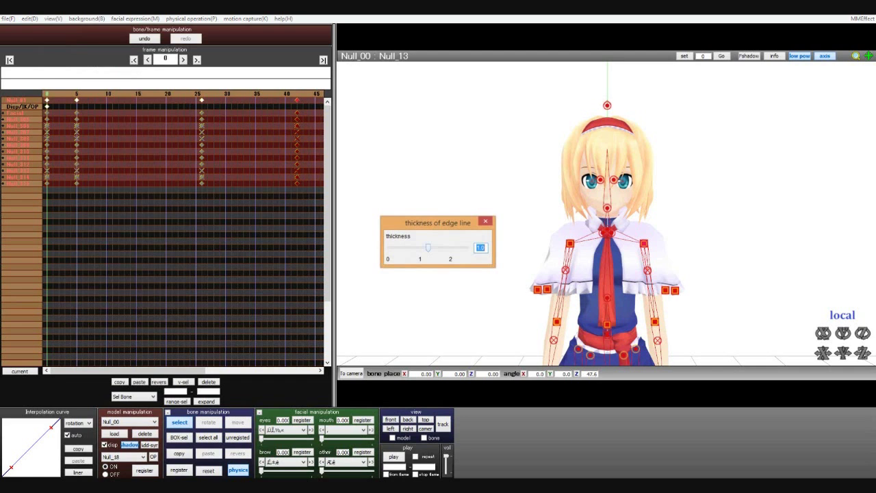
pyautogui.write('0')
pyautogui.press('Return')
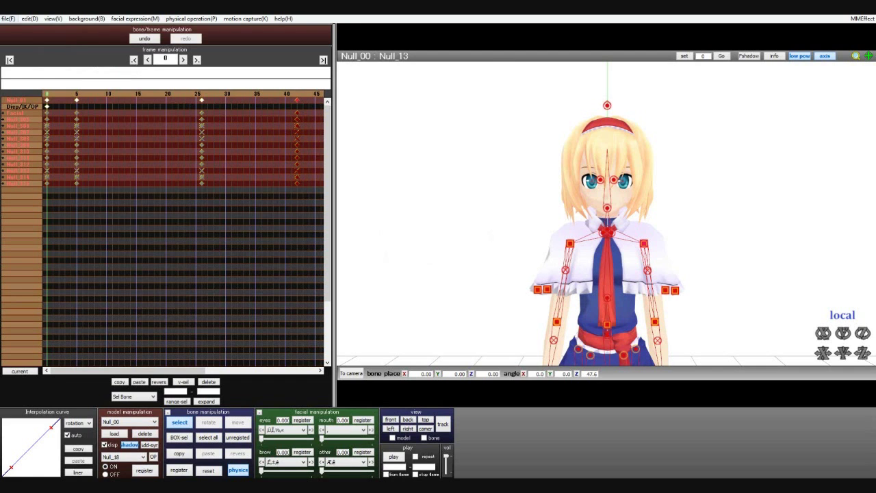
# Play the animation, check the closed eyes at frame 64, then rewind to frame 0
pyautogui.press('space')
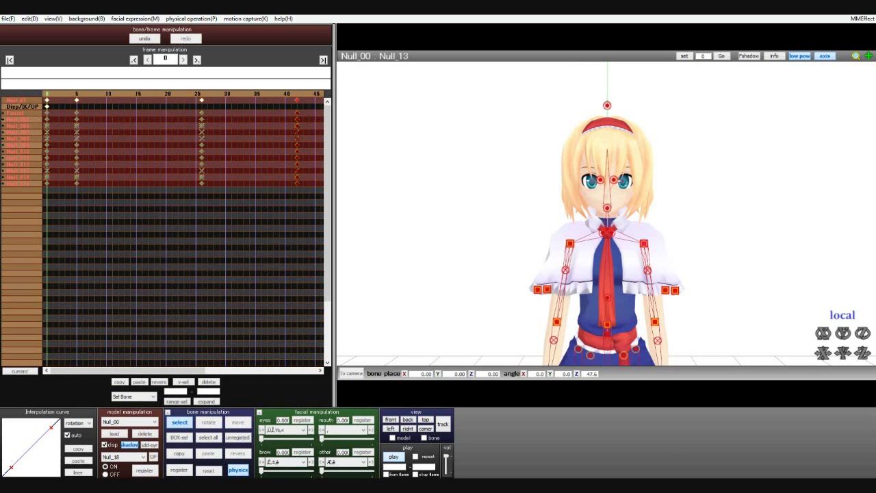
pyautogui.moveTo(82, 370); pyautogui.dragTo(178, 371)
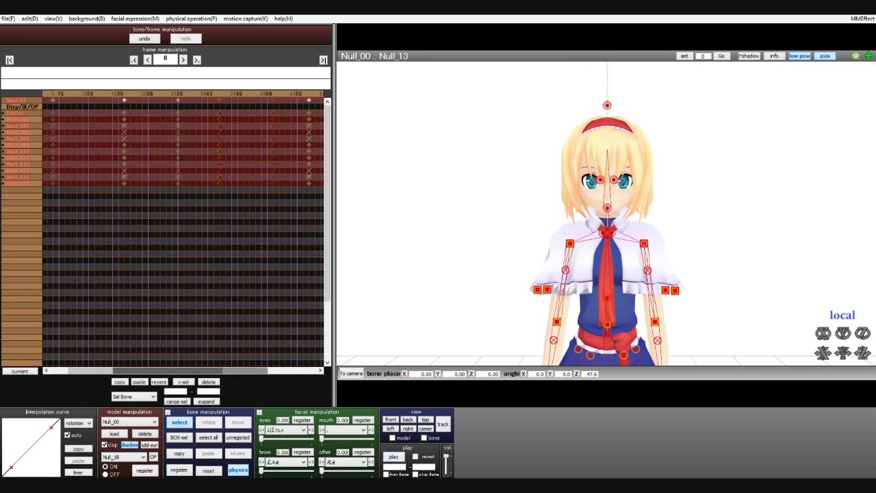
pyautogui.write('64')
pyautogui.press('Return')
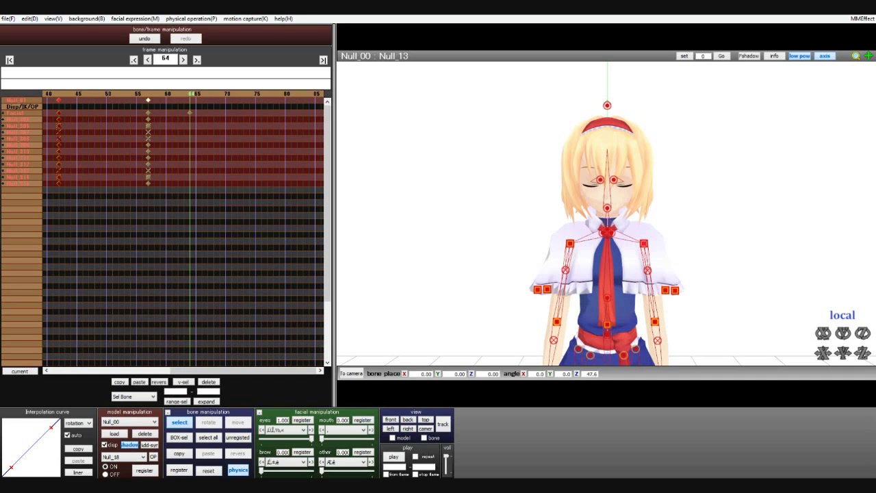
pyautogui.press('Home')
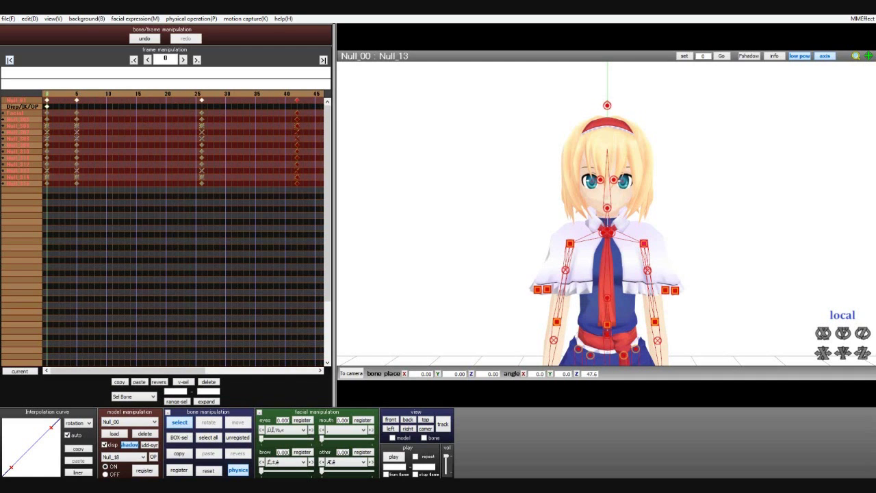
# Select all bone, facial and Disp/IK/OP keyframes from the Edit menu
pyautogui.click(30, 18)
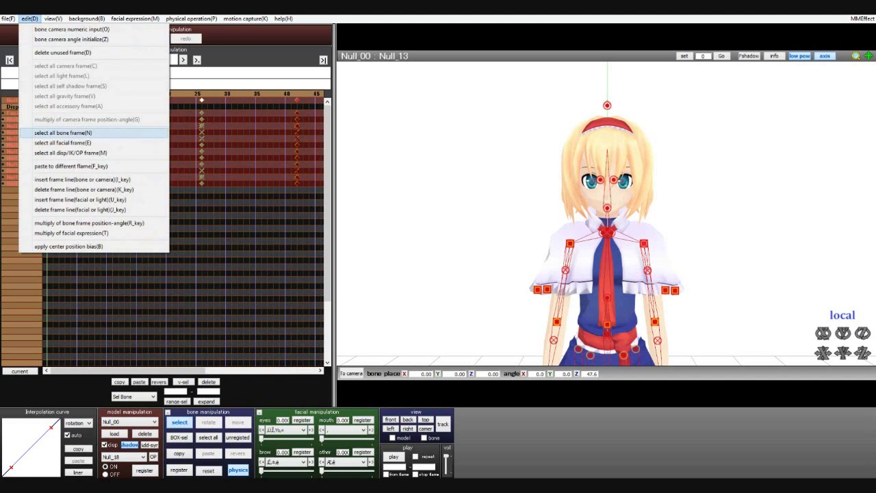
pyautogui.click(63, 133)
pyautogui.click(29, 19)
pyautogui.click(63, 143)
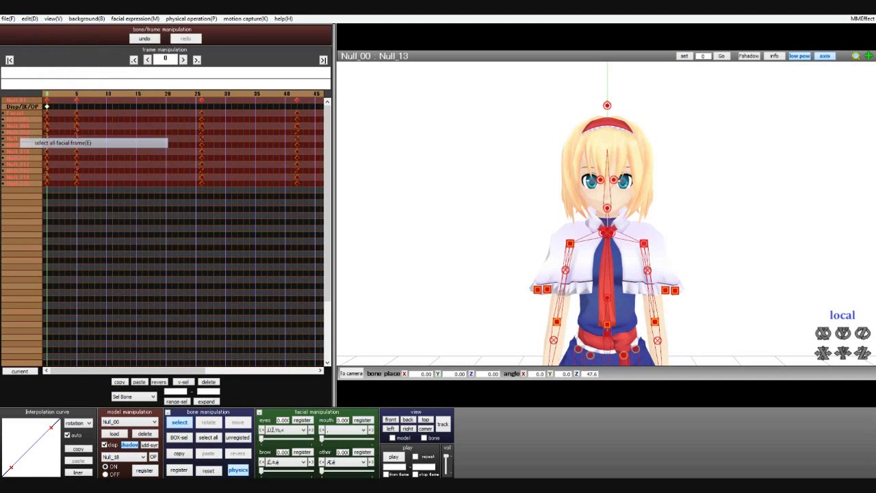
pyautogui.click(30, 18)
pyautogui.click(63, 151)
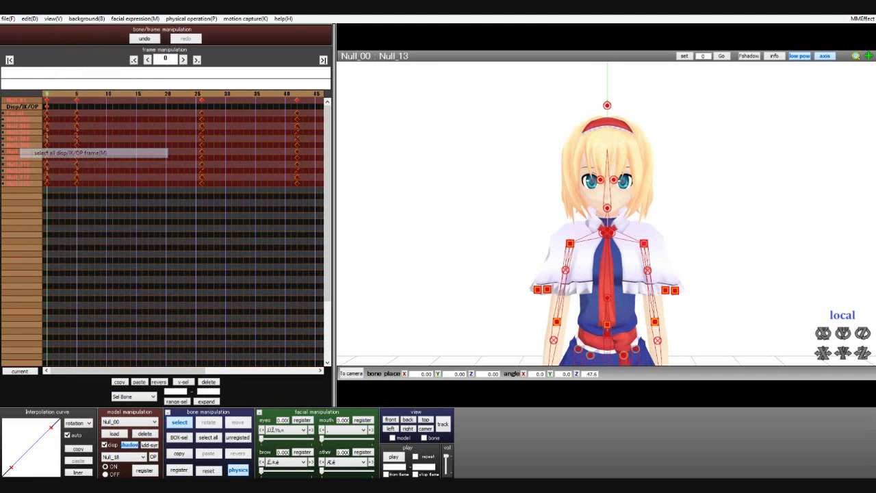
# Save the selected keyframes as motion data 'deep breath' in the Motion folder
pyautogui.click(8, 18)
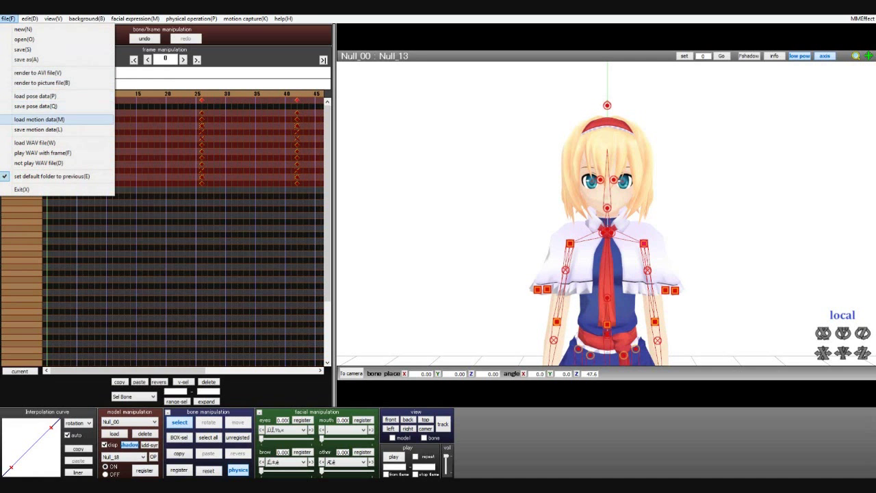
pyautogui.click(38, 129)
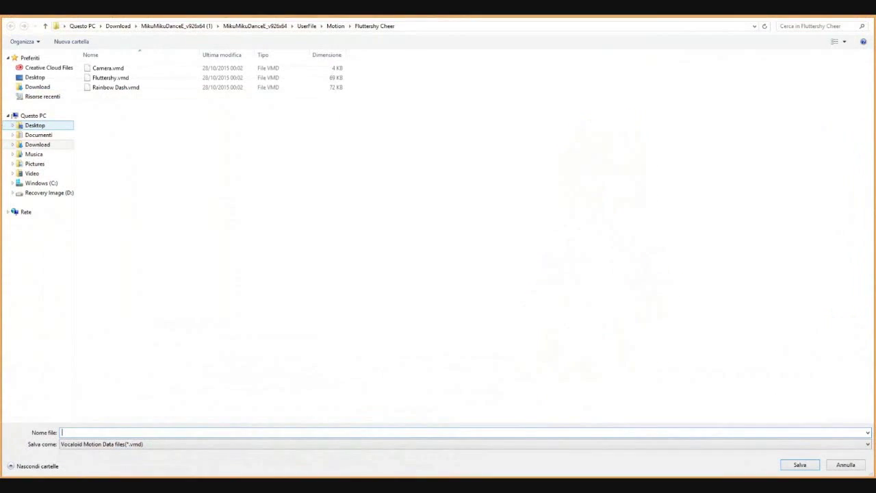
pyautogui.click(335, 26)
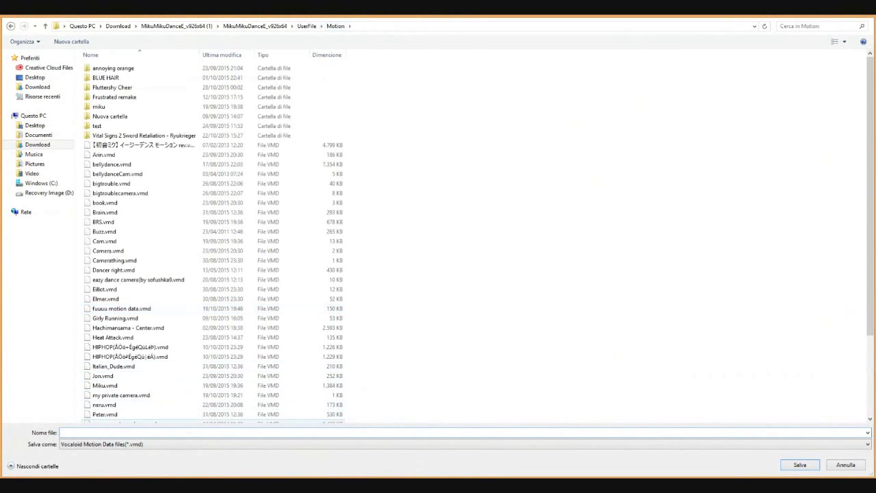
pyautogui.write('deep')
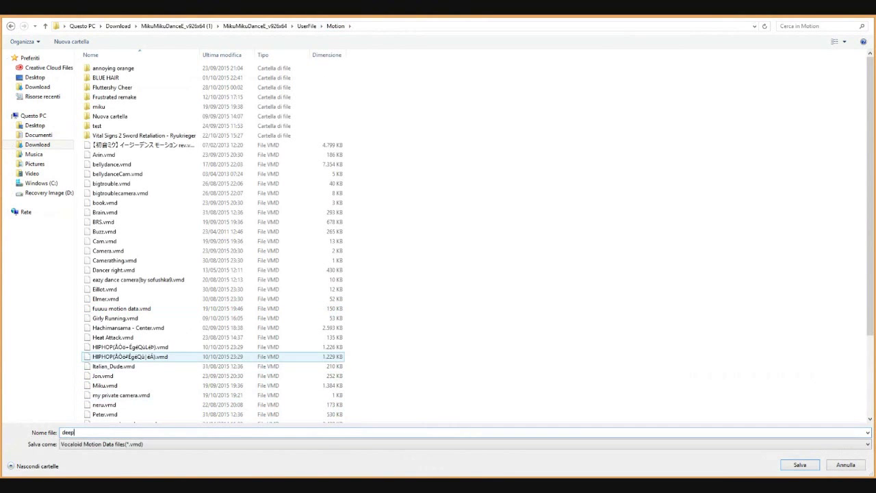
pyautogui.write(' b')
pyautogui.write('ath')
pyautogui.press('Return')
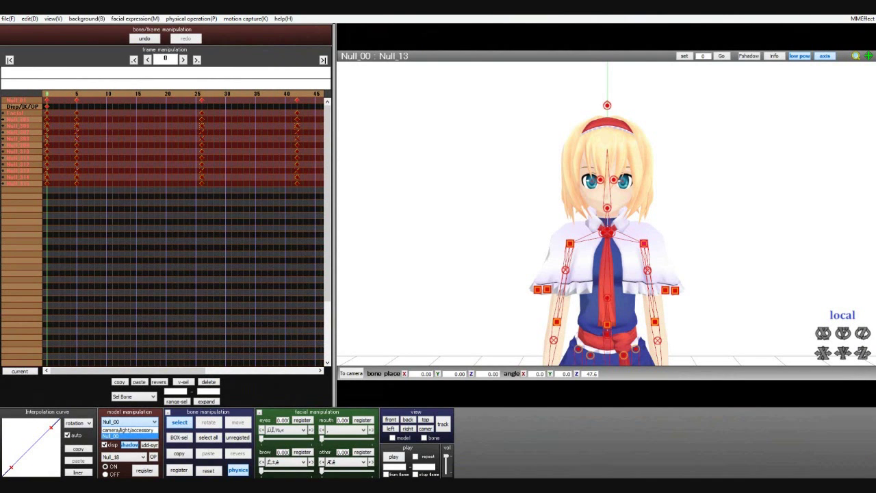
# Render the animation to an AVI named 'testing', accepting the default AVI-out settings
pyautogui.click(8, 18)
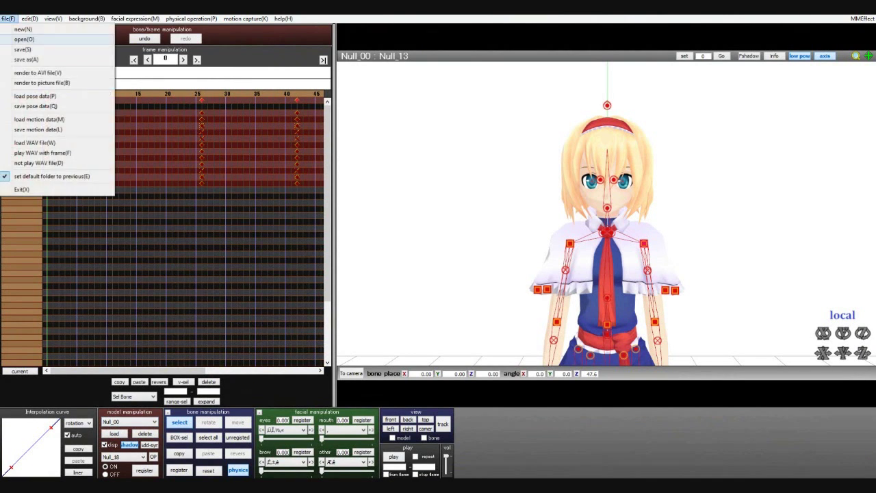
pyautogui.click(37, 73)
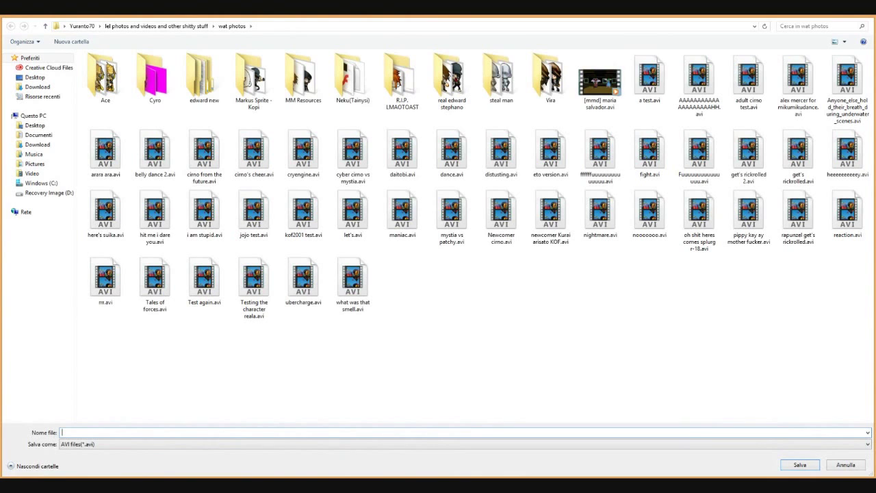
pyautogui.write('tes')
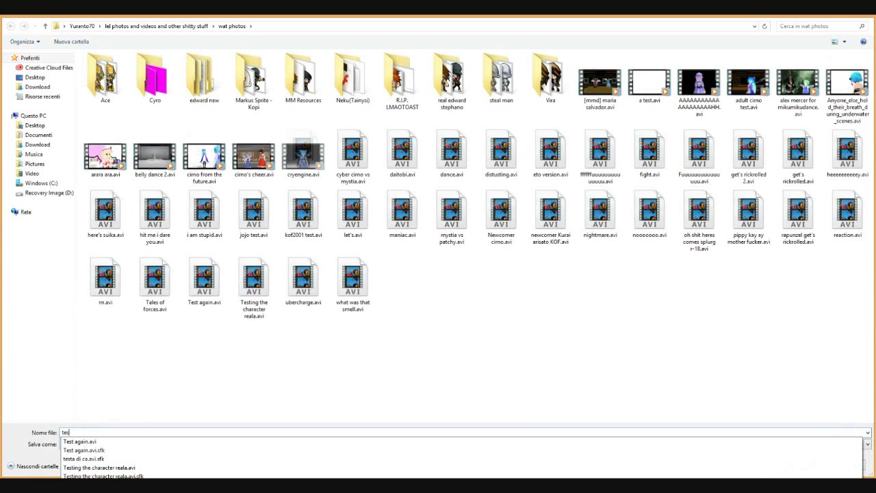
pyautogui.write('ting')
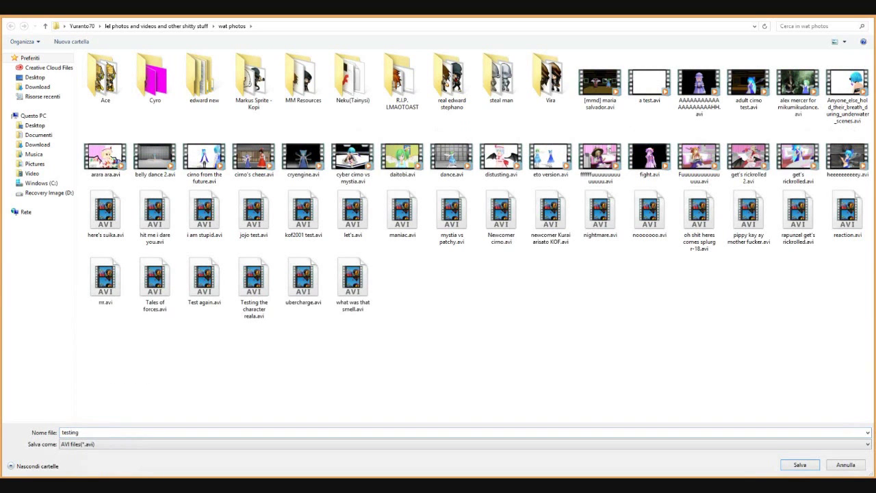
pyautogui.press('Return')
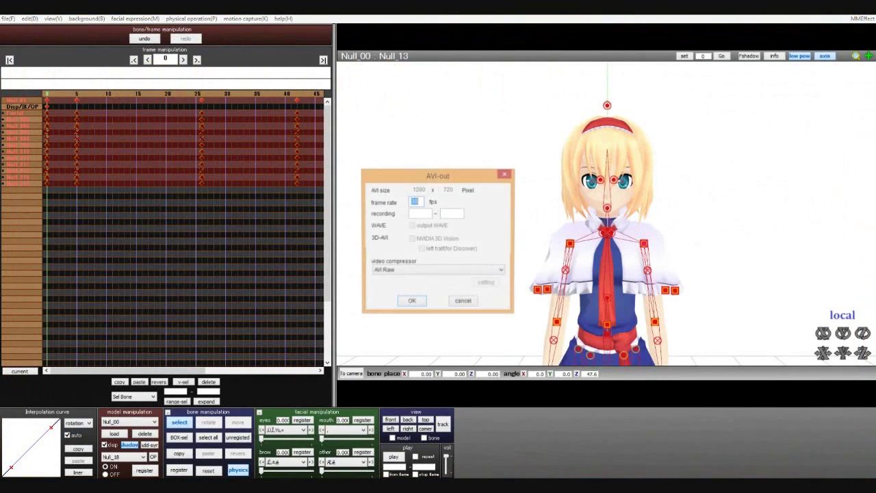
pyautogui.press('Return')
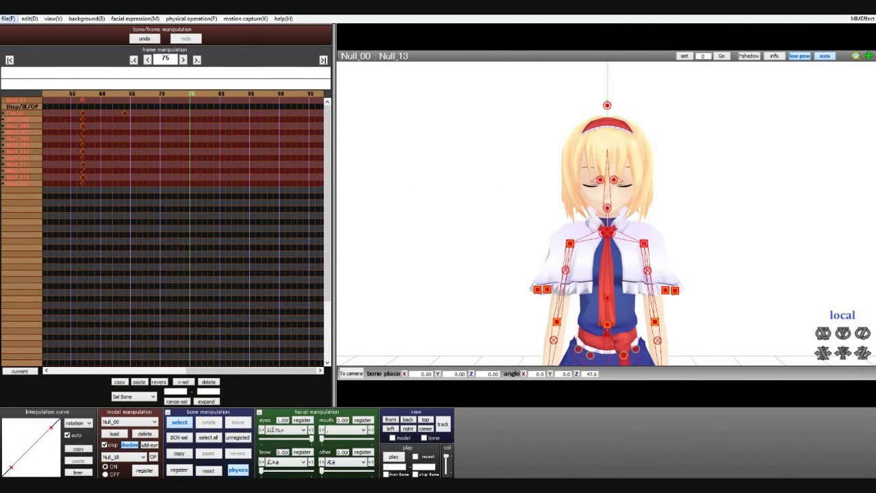
# Render frames 0 to 75 to the 'testing' AVI file
pyautogui.hotkey('alt', 'f')
pyautogui.press('Return')
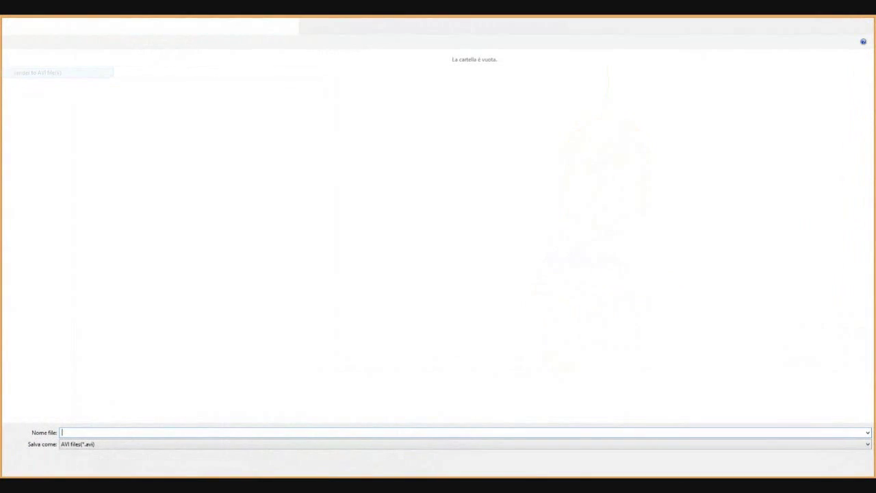
pyautogui.write('te')
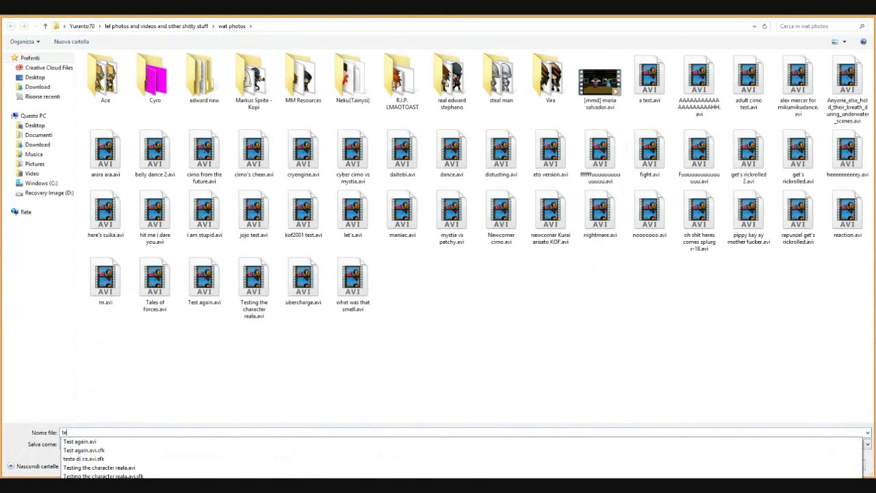
pyautogui.write('sting')
pyautogui.press('Return')
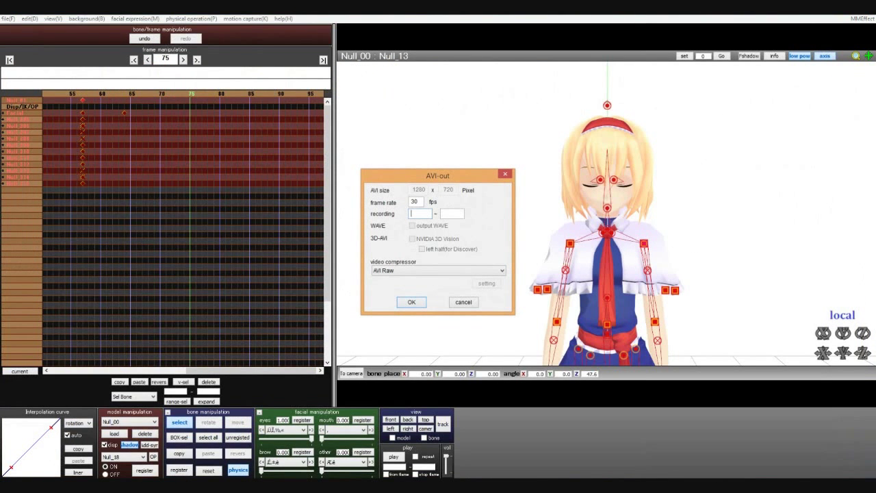
pyautogui.write('0')
pyautogui.write('75')
pyautogui.click(411, 302)
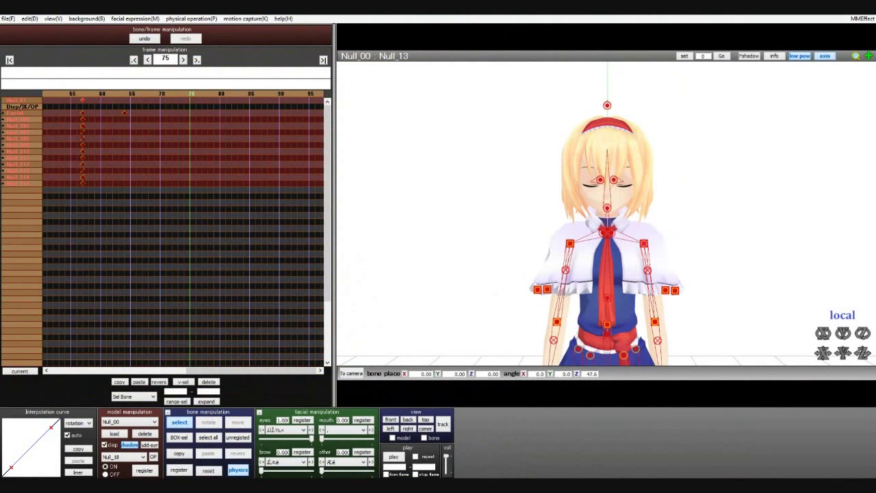
pyautogui.click(129, 422)
# Choose camera/light/accessory in the model dropdown instead of Alice
pyautogui.click(129, 430)
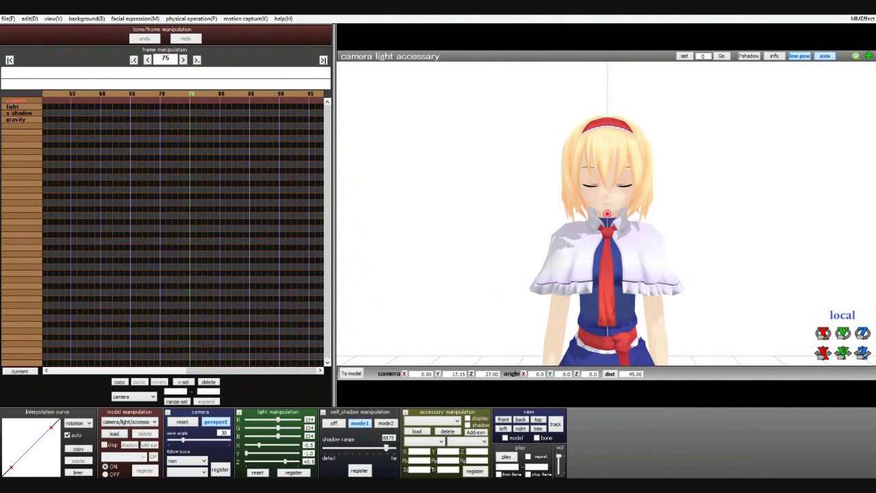